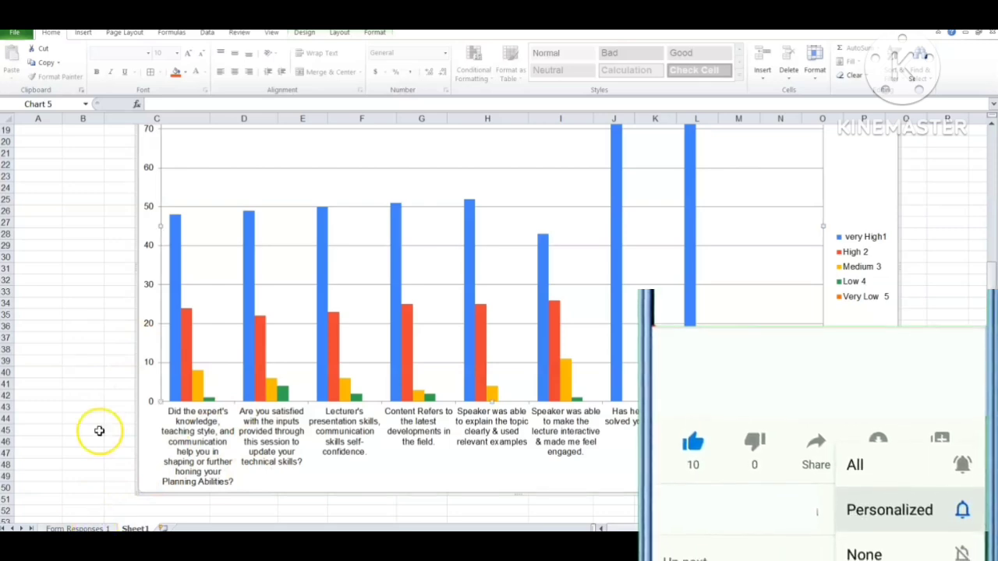
# Step: Look over the raw feedback answers on the Form Responses 1 sheet and return to Sheet1
pyautogui.click(78, 530)
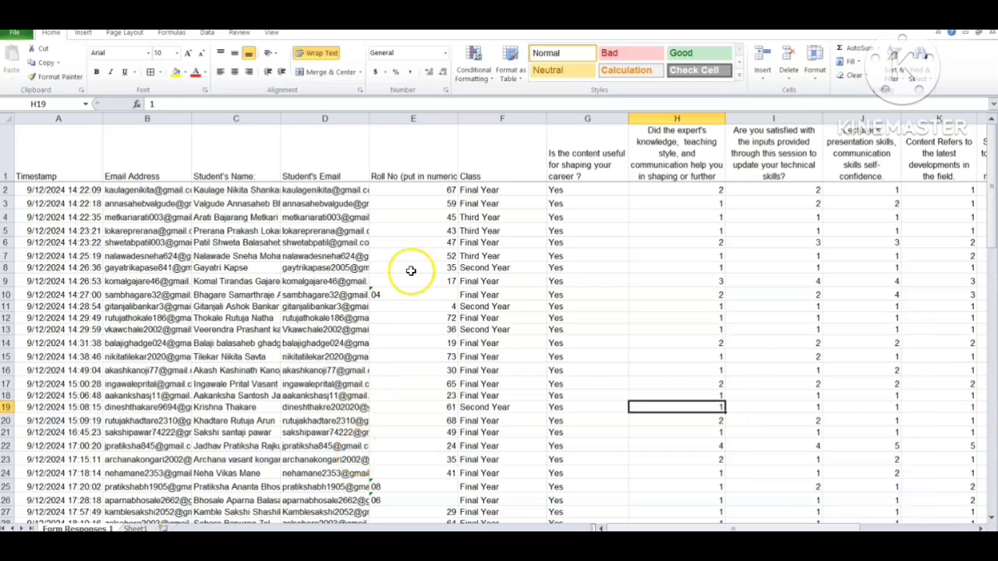
pyautogui.scroll(-3, 512, 270)
pyautogui.scroll(3, 499, 405)
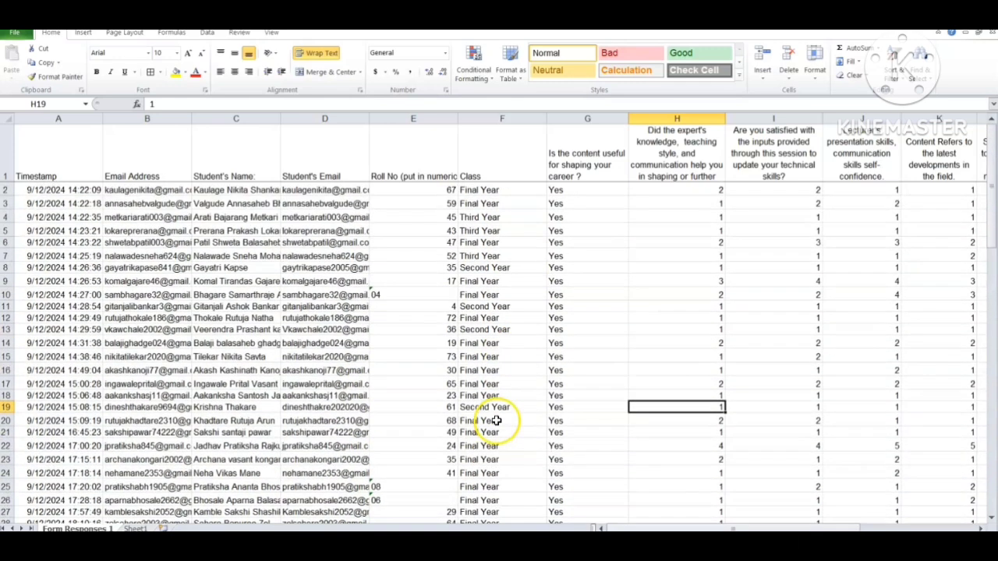
pyautogui.scroll(-2, 246, 466)
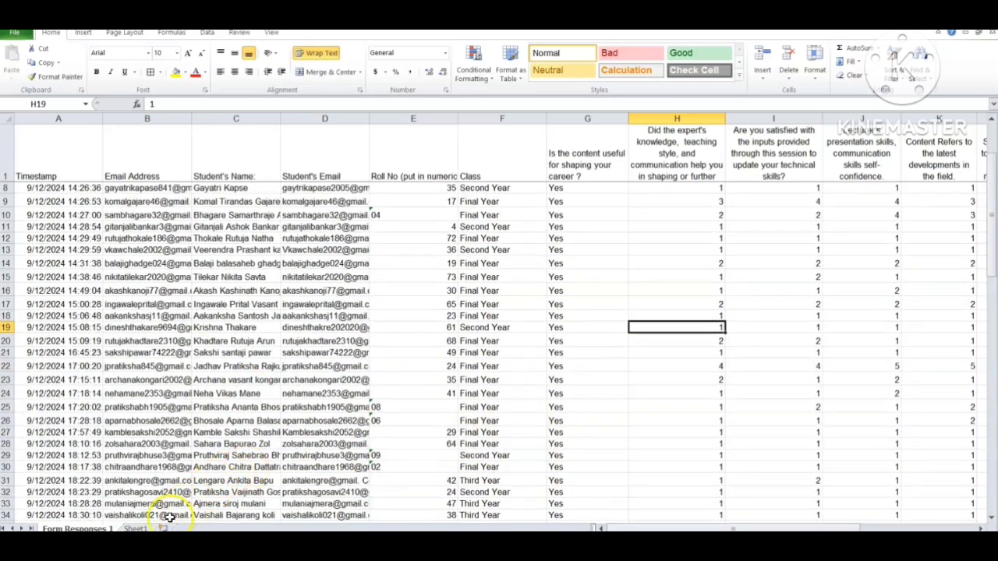
pyautogui.click(137, 527)
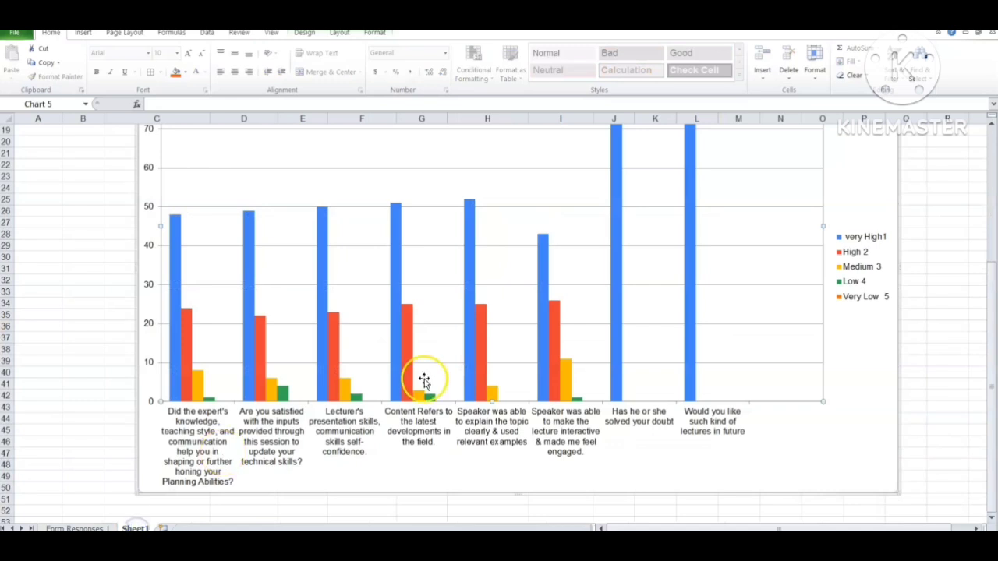
# Step: Go through the question headings in B4:J4 of the summary table on Sheet1
pyautogui.scroll(4, 426, 382)
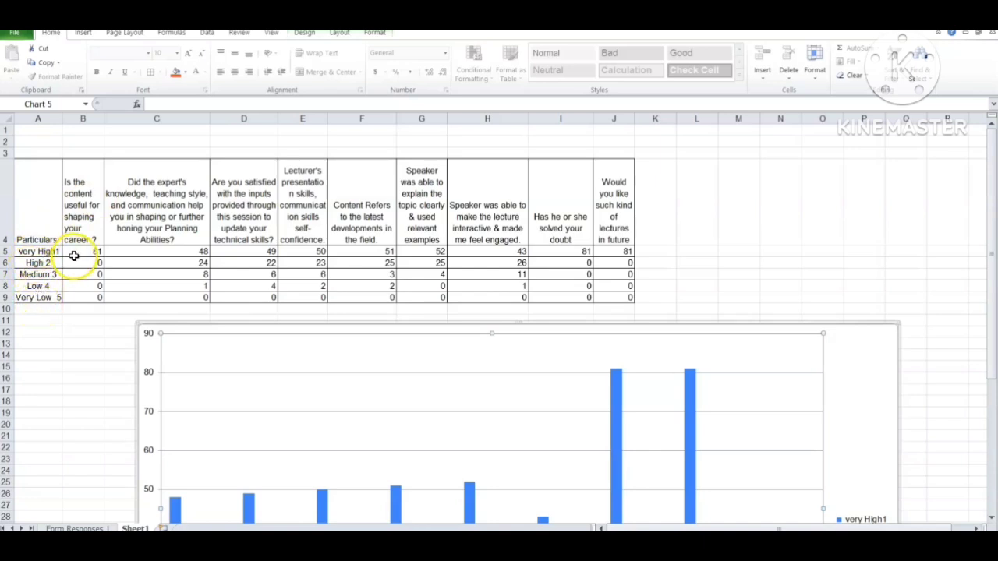
pyautogui.click(72, 217)
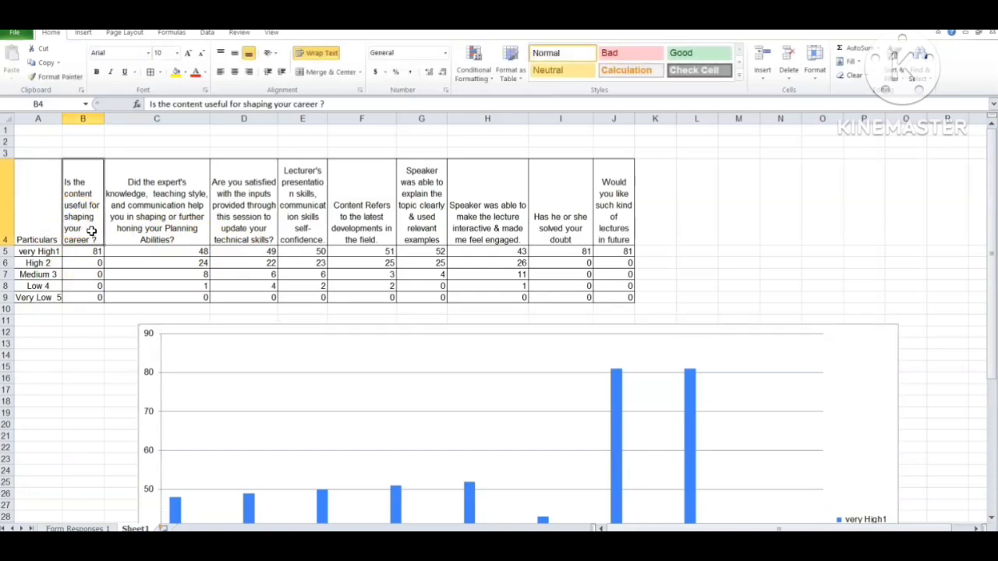
pyautogui.click(141, 228)
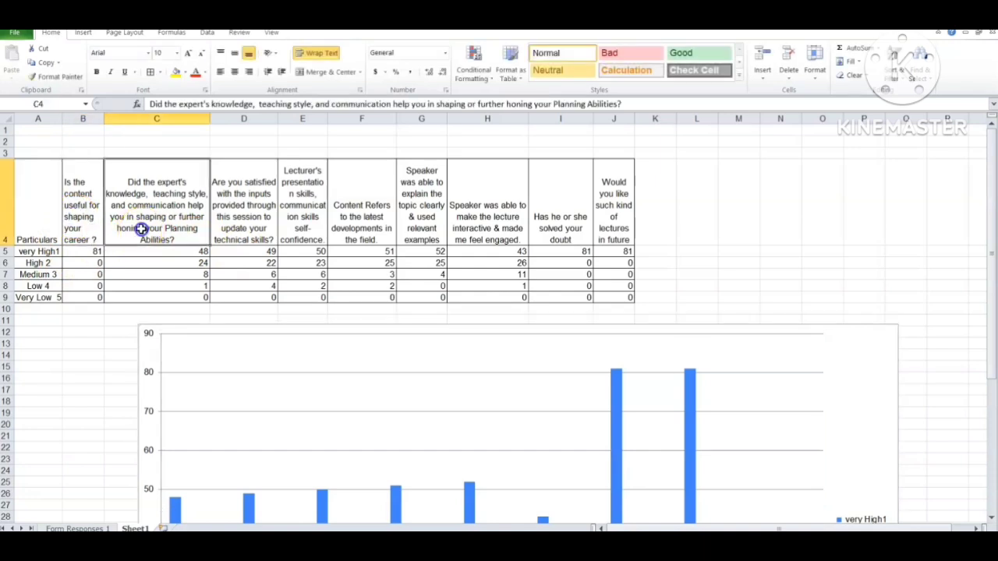
pyautogui.click(234, 209)
pyautogui.click(301, 211)
pyautogui.click(360, 209)
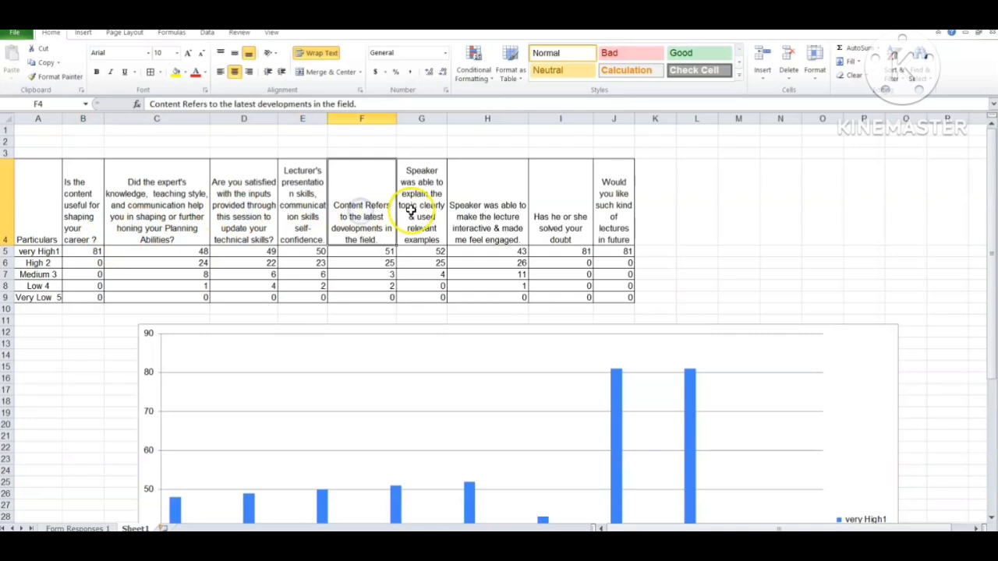
pyautogui.click(412, 210)
pyautogui.click(487, 211)
pyautogui.click(550, 211)
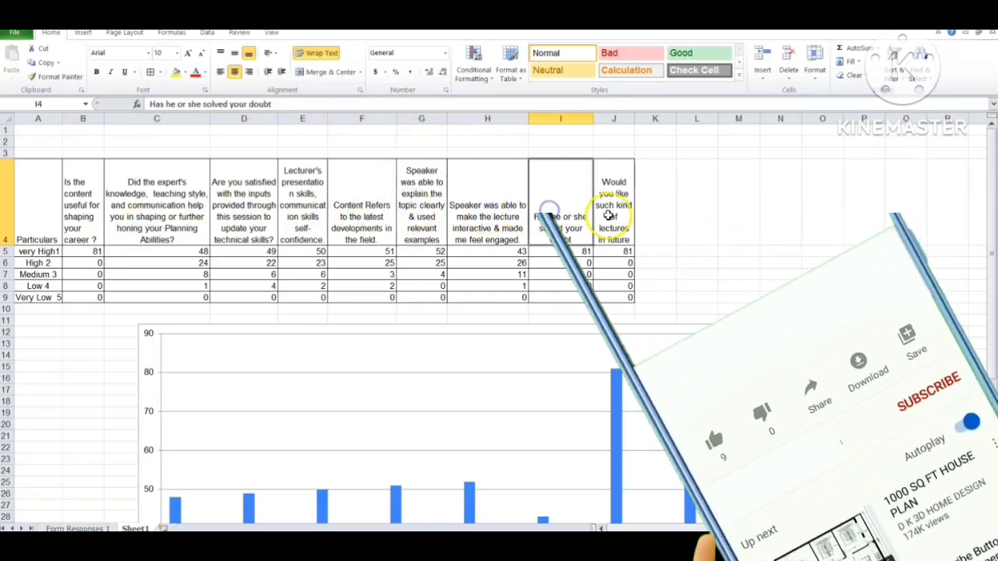
pyautogui.click(609, 216)
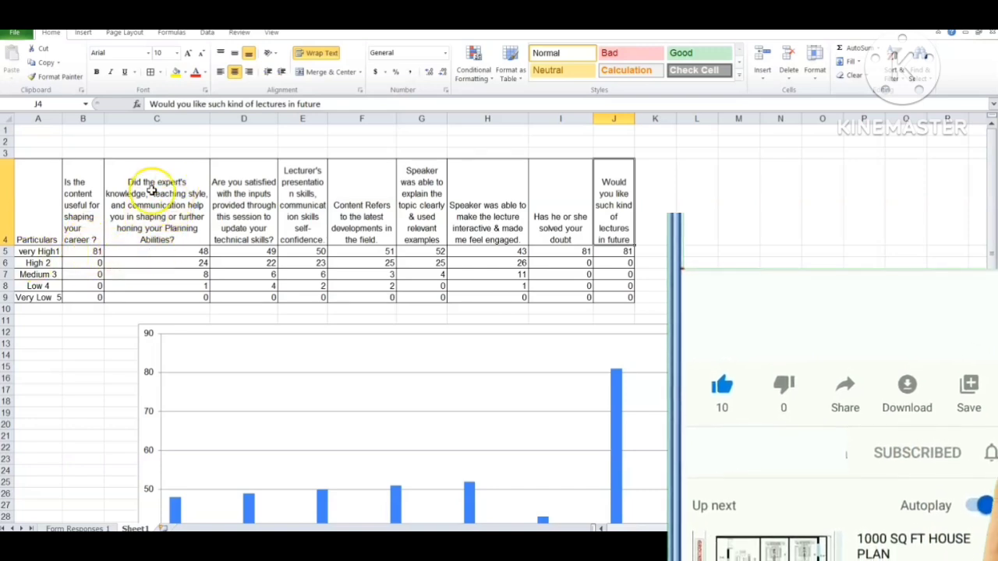
# Step: Check the very High, High and Medium counts in C5:C7, then view the Form Responses 1 sheet and return to Sheet1
pyautogui.click(173, 248)
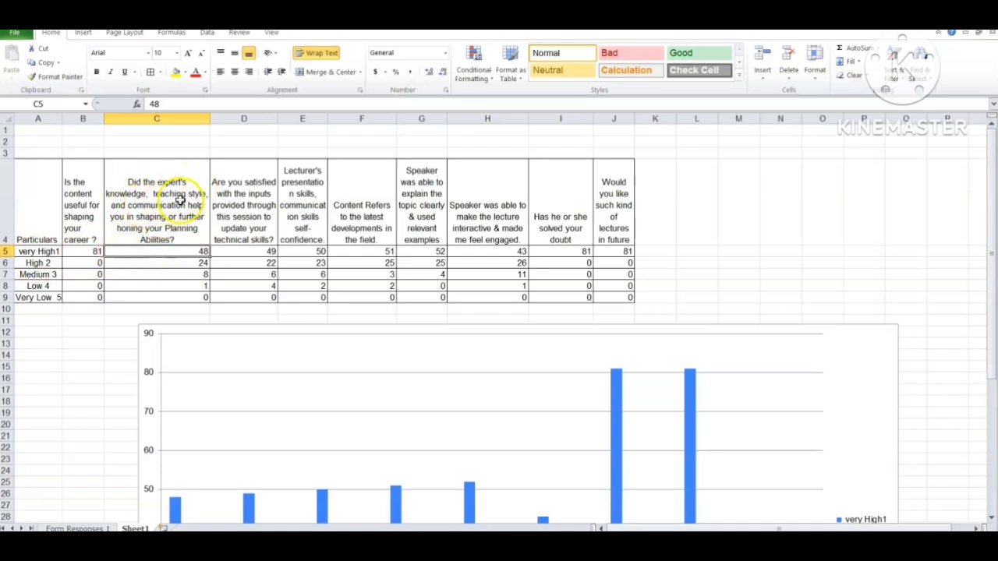
pyautogui.click(180, 264)
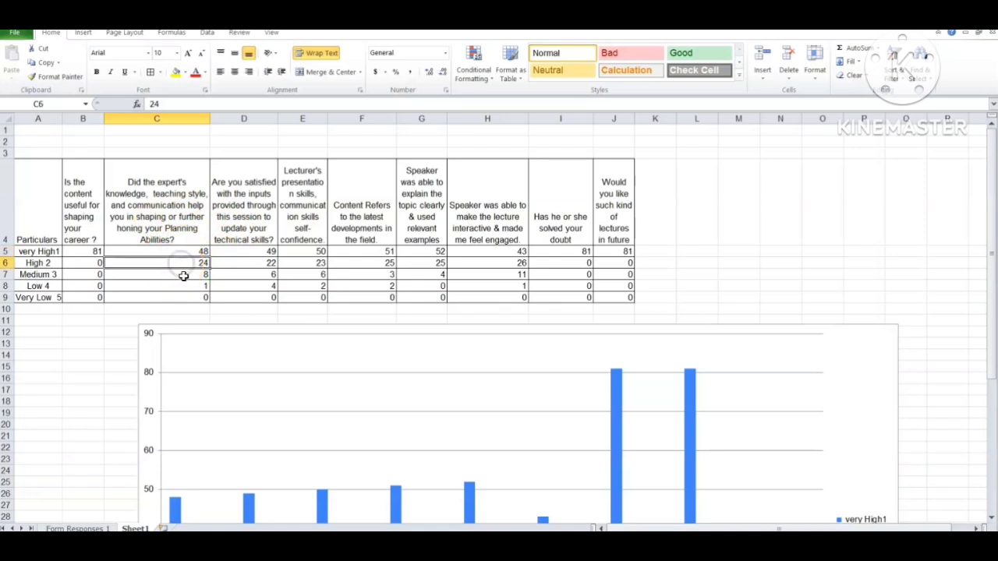
pyautogui.click(183, 276)
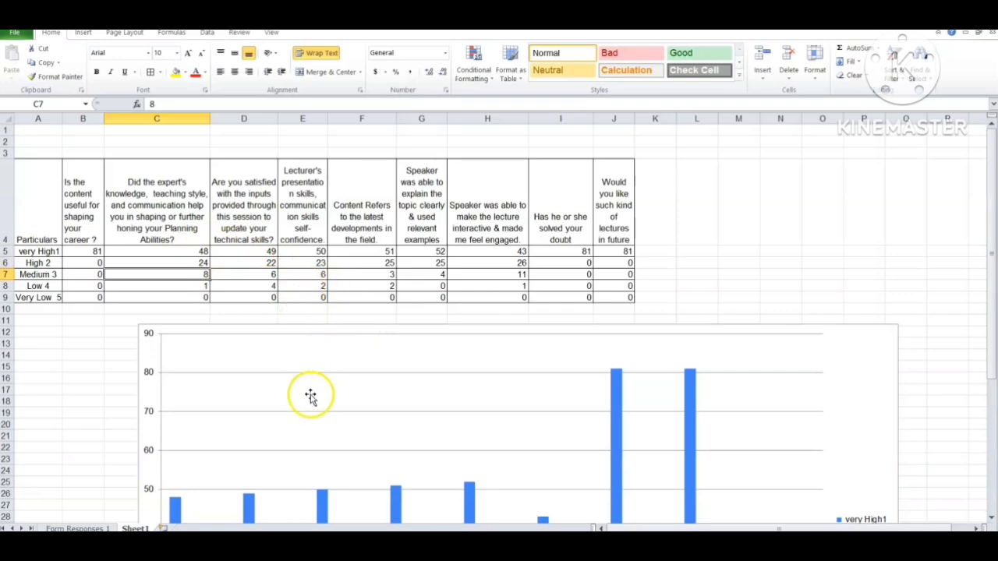
pyautogui.click(101, 529)
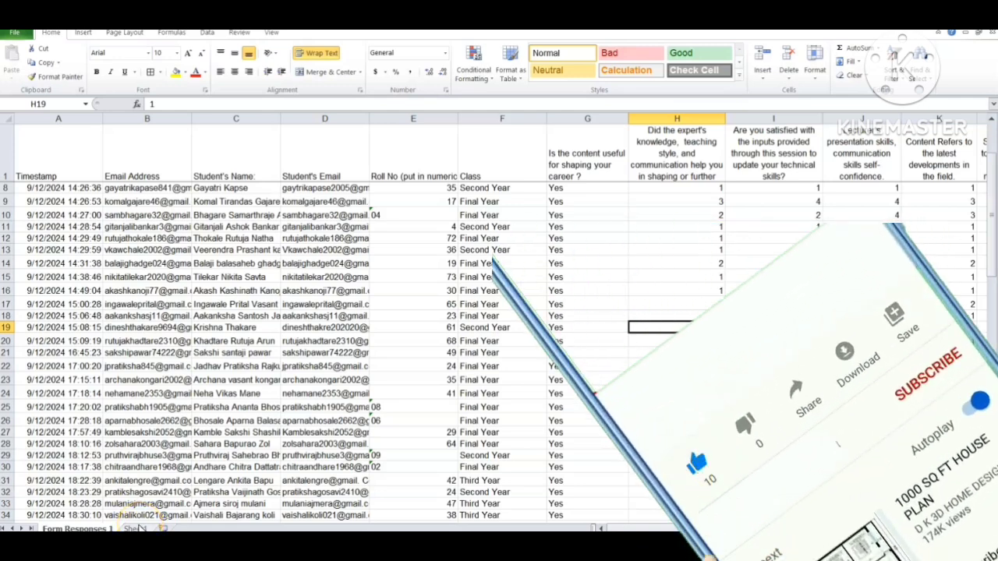
pyautogui.click(136, 529)
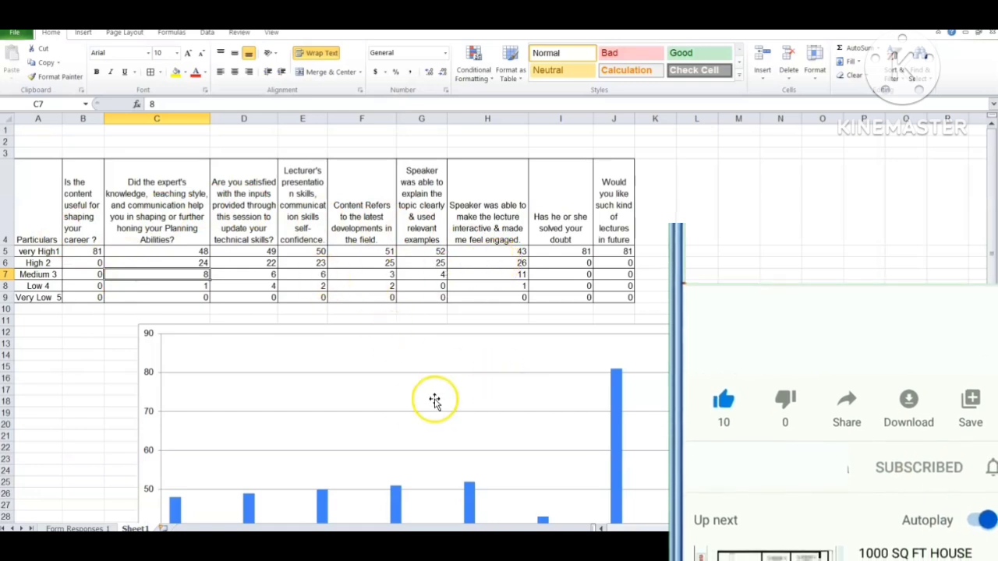
# Step: Delete the existing column chart below the summary table
pyautogui.click(316, 396)
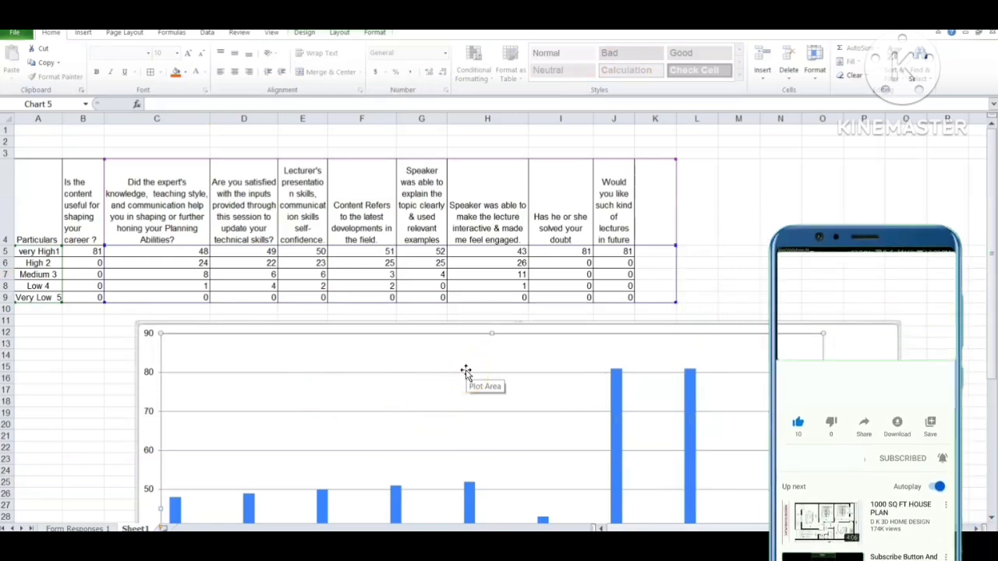
pyautogui.click(897, 322)
pyautogui.press('Delete')
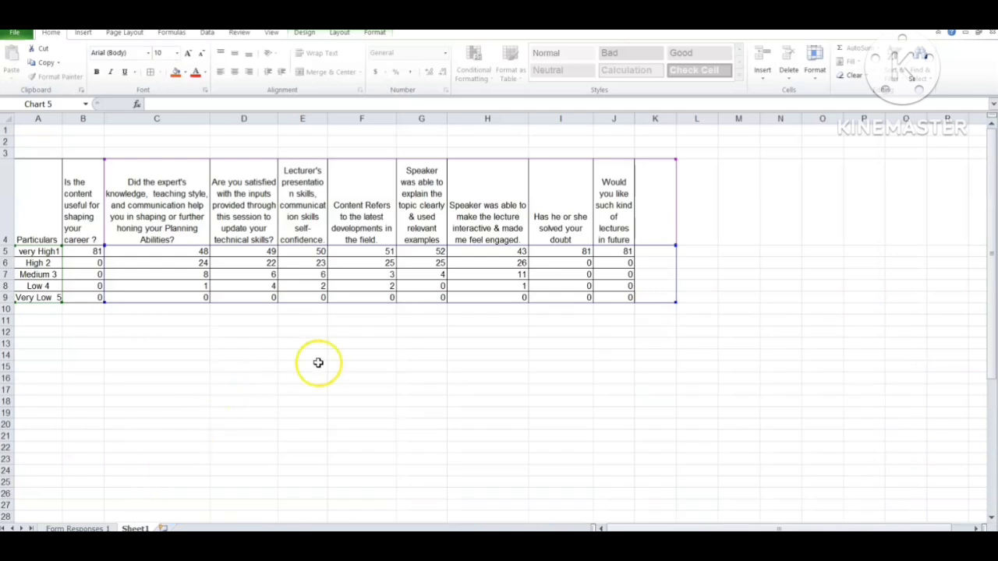
pyautogui.click(571, 470)
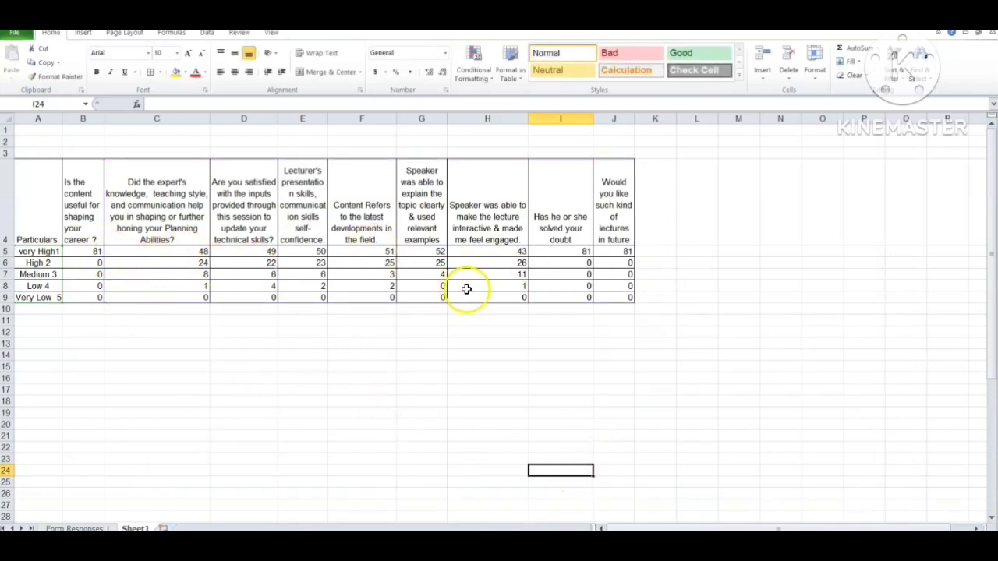
# Step: Insert a 3-D clustered column chart from the summary table range A4:J9
pyautogui.moveTo(44, 200); pyautogui.dragTo(607, 300)
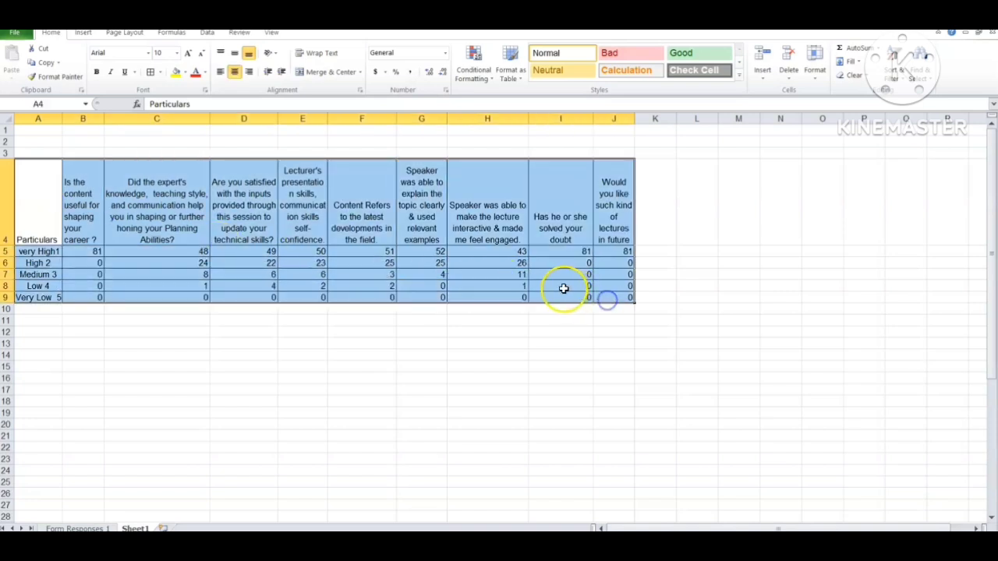
pyautogui.click(81, 34)
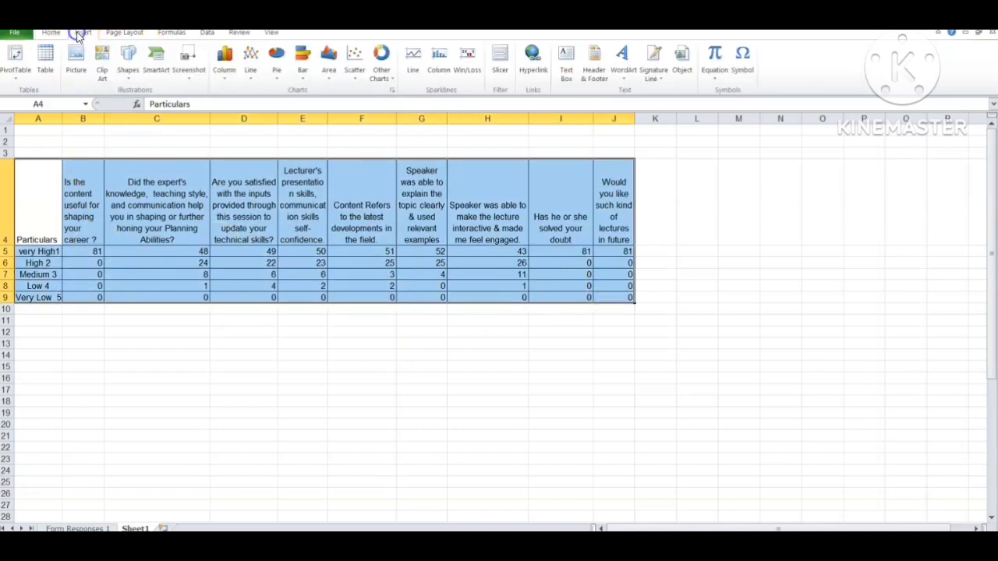
pyautogui.click(224, 72)
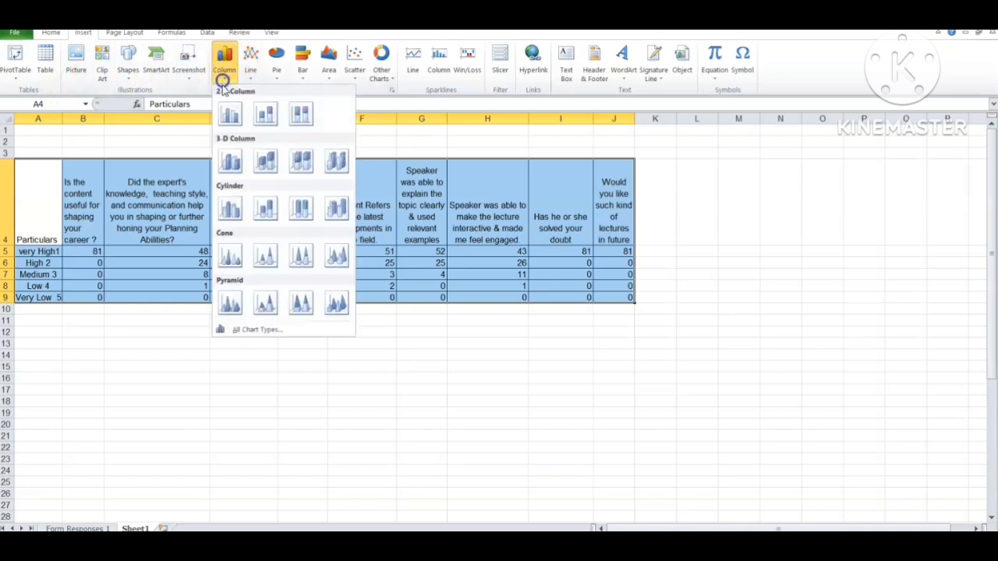
pyautogui.click(231, 162)
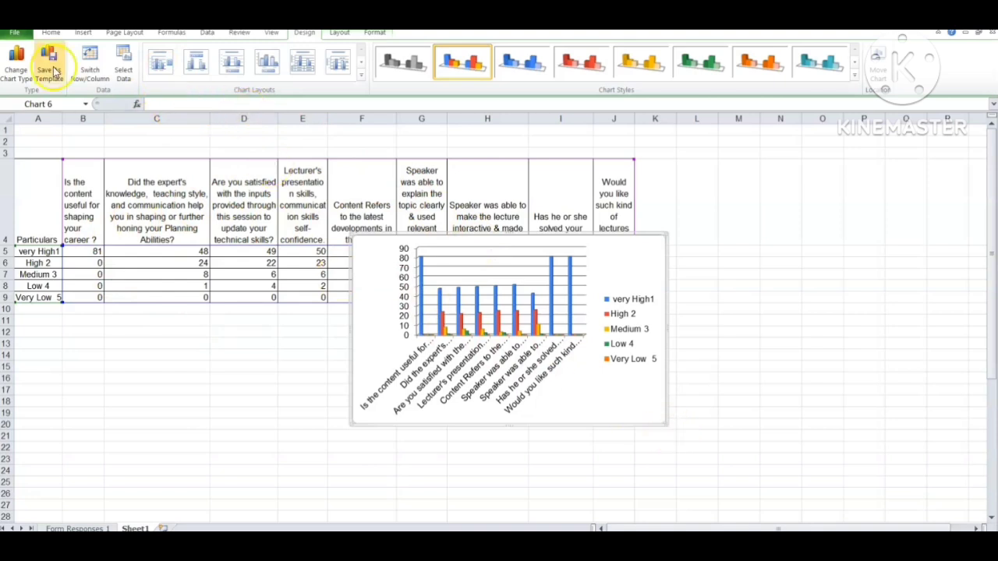
# Step: Enlarge the new chart to span about columns B to O and rows 4 to 40 so the question labels fit
pyautogui.click(599, 375)
pyautogui.moveTo(599, 375); pyautogui.dragTo(600, 376)
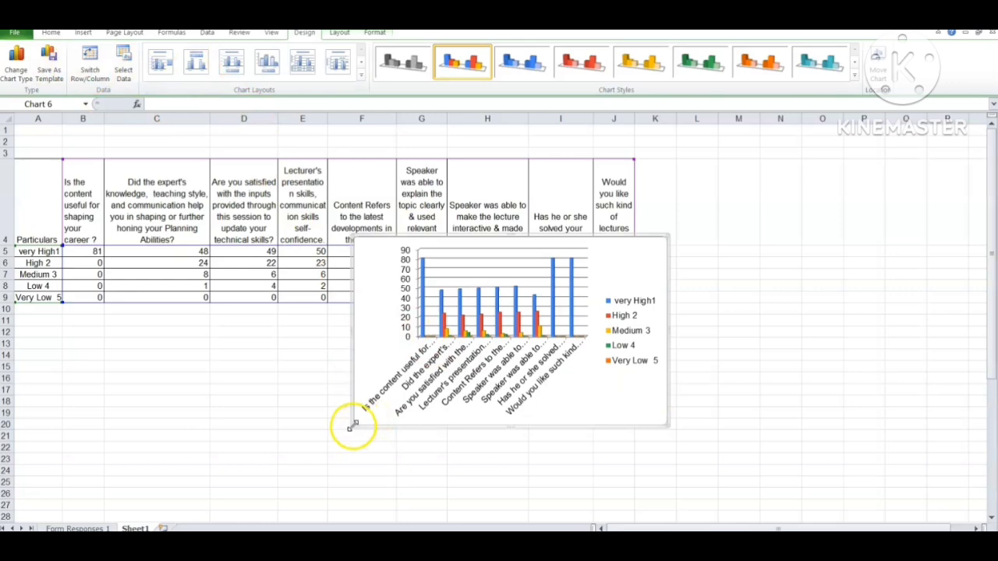
pyautogui.moveTo(353, 425); pyautogui.dragTo(64, 499)
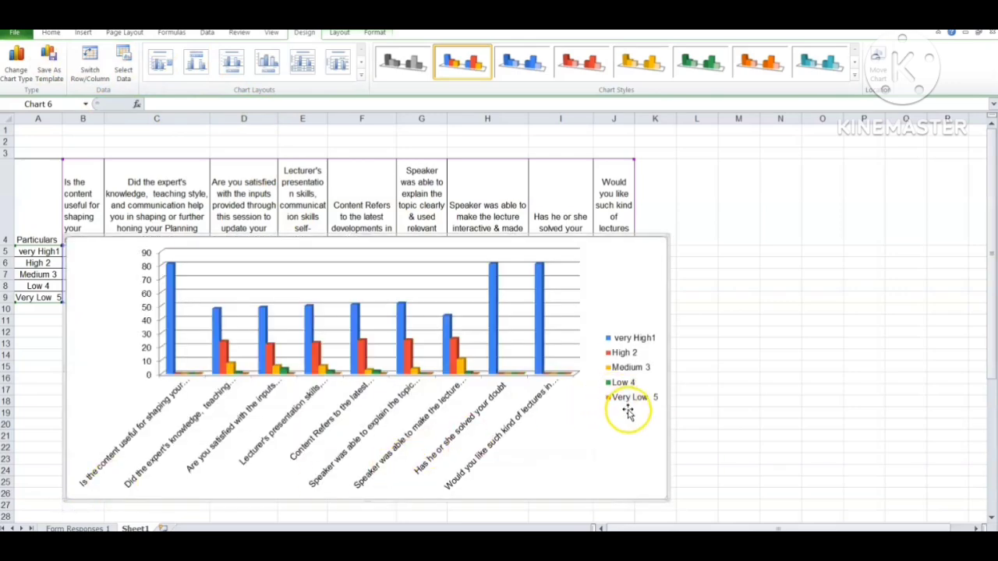
pyautogui.scroll(-2, 631, 401)
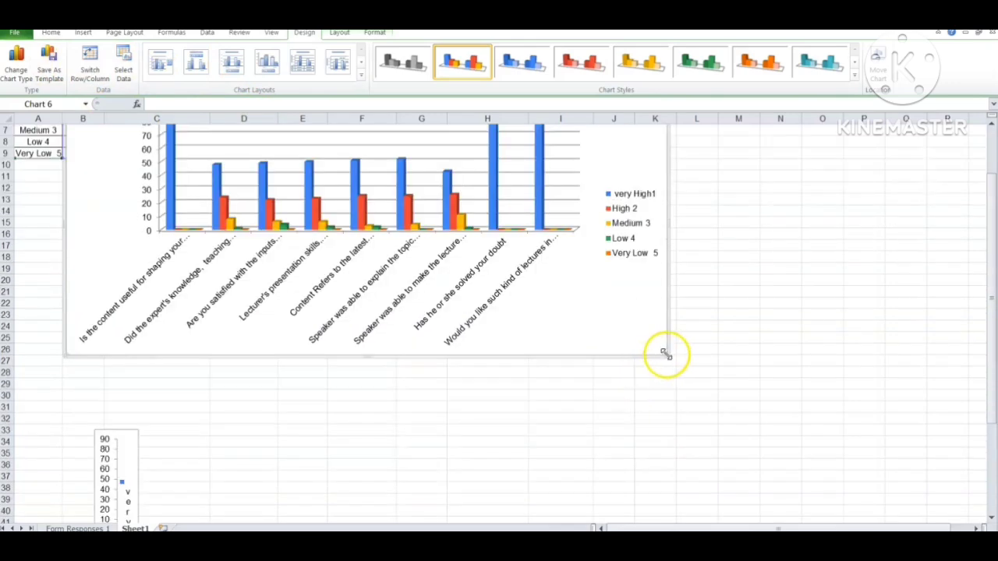
pyautogui.moveTo(666, 354); pyautogui.dragTo(871, 511)
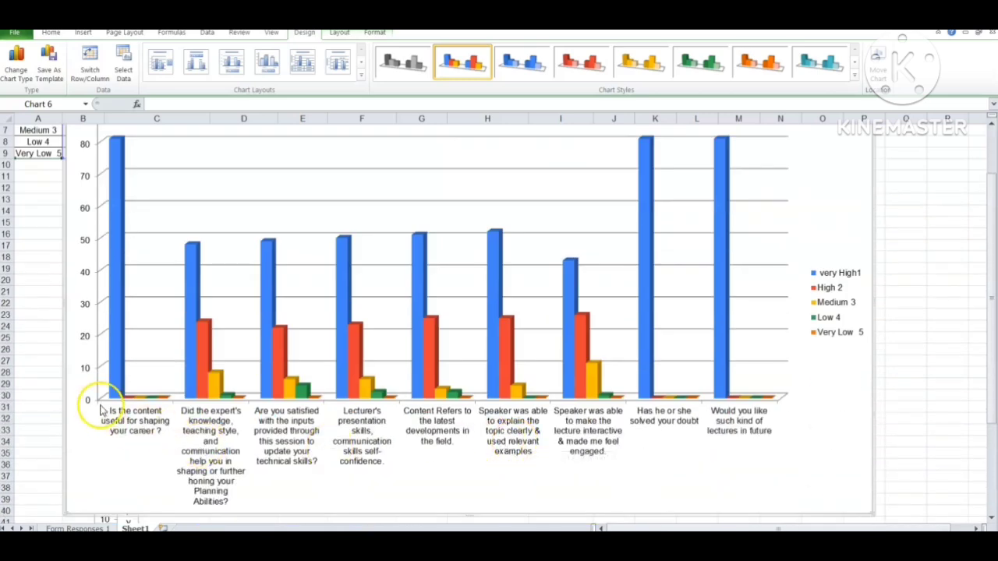
# Step: Examine the enlarged chart's bars, question labels and rating legend
pyautogui.scroll(1, 588, 429)
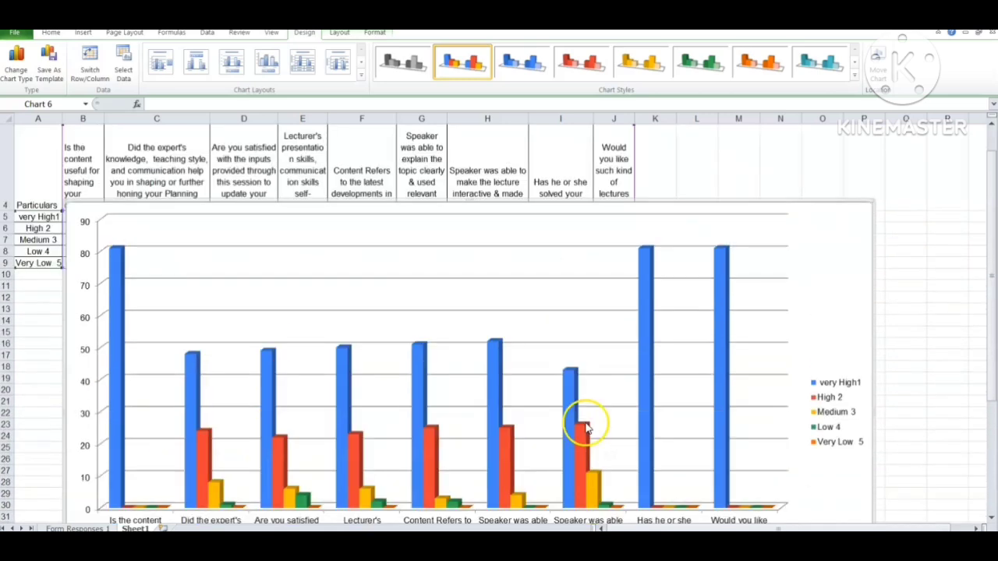
pyautogui.scroll(-1, 471, 427)
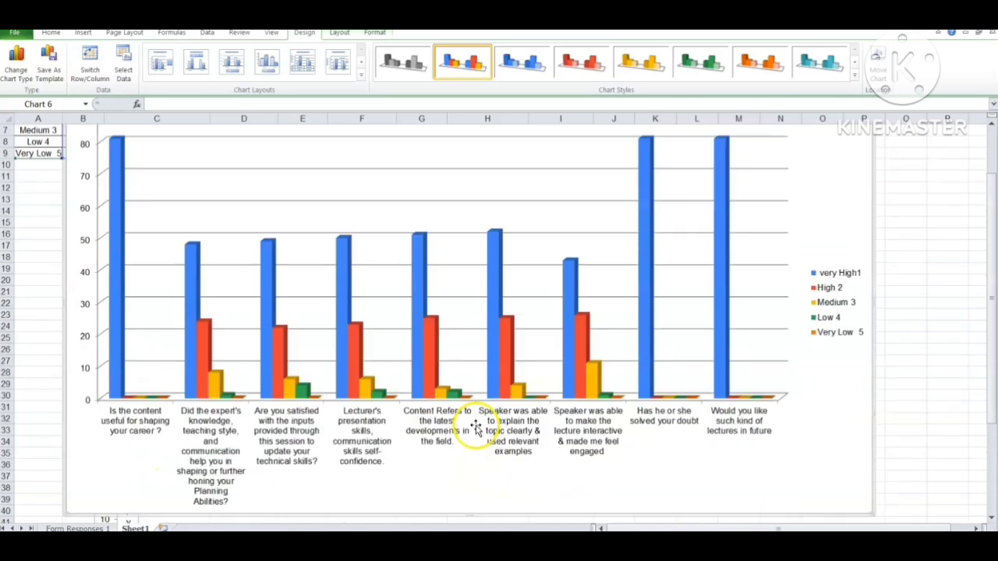
pyautogui.scroll(1, 646, 341)
pyautogui.scroll(-3, 667, 328)
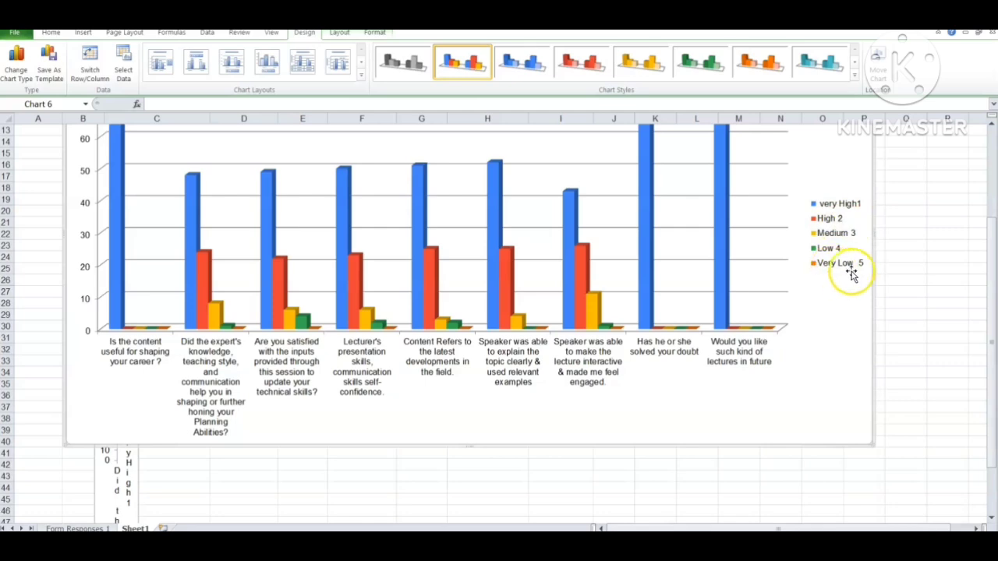
pyautogui.scroll(3, 757, 374)
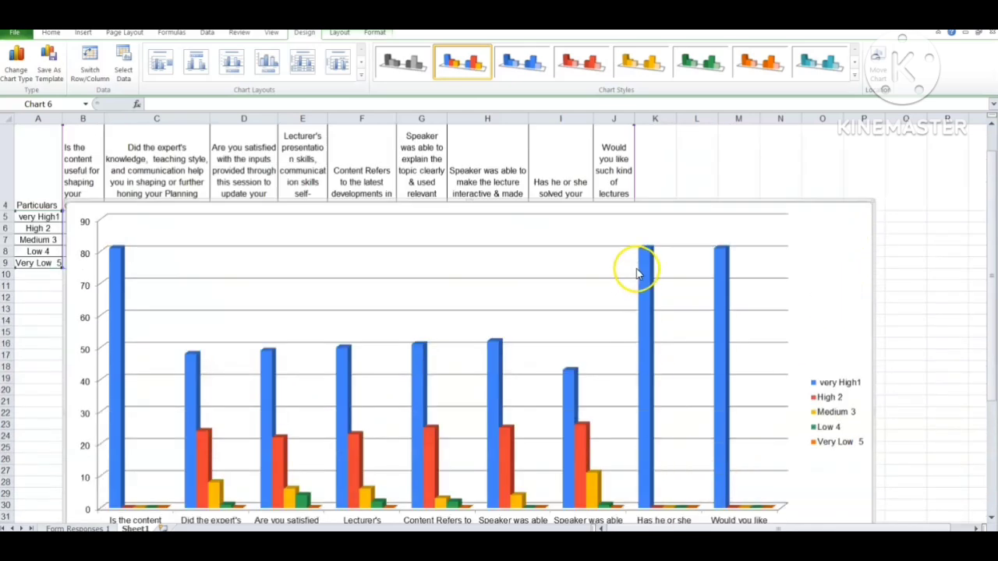
pyautogui.scroll(-2, 626, 330)
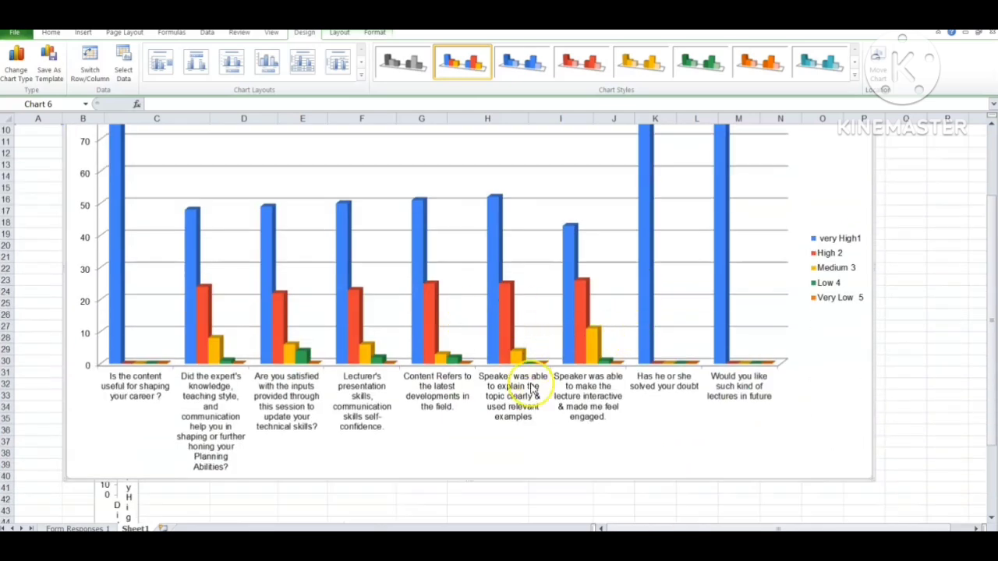
pyautogui.scroll(3, 537, 405)
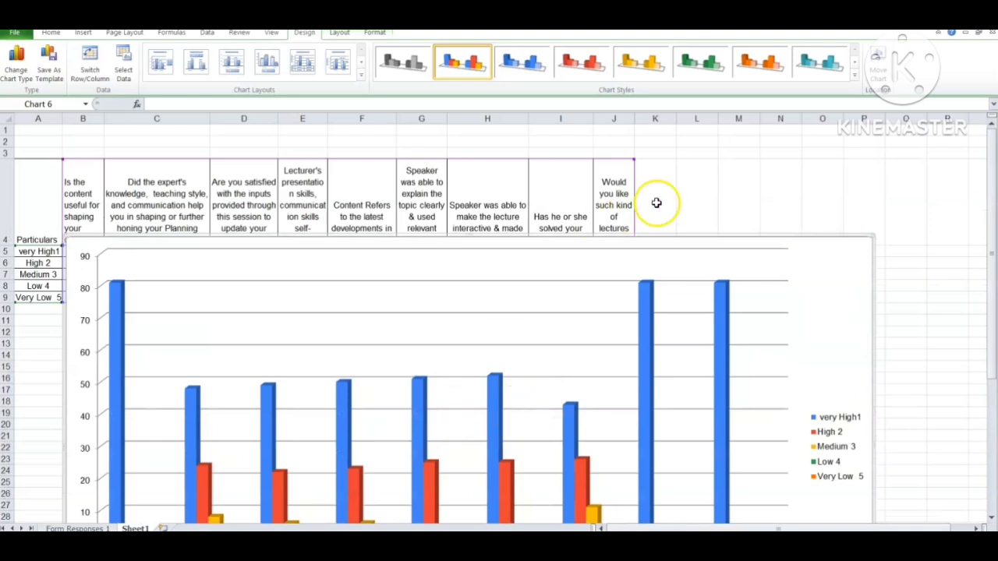
# Step: Shrink the chart from its upper-right corner so it starts at row 16 below the table and spans about columns B to H
pyautogui.click(729, 177)
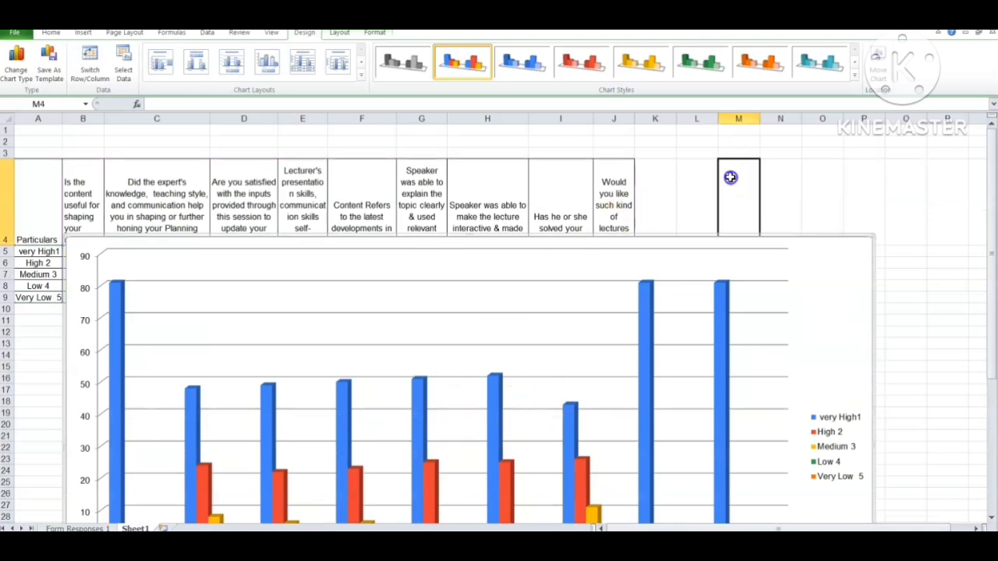
pyautogui.click(111, 261)
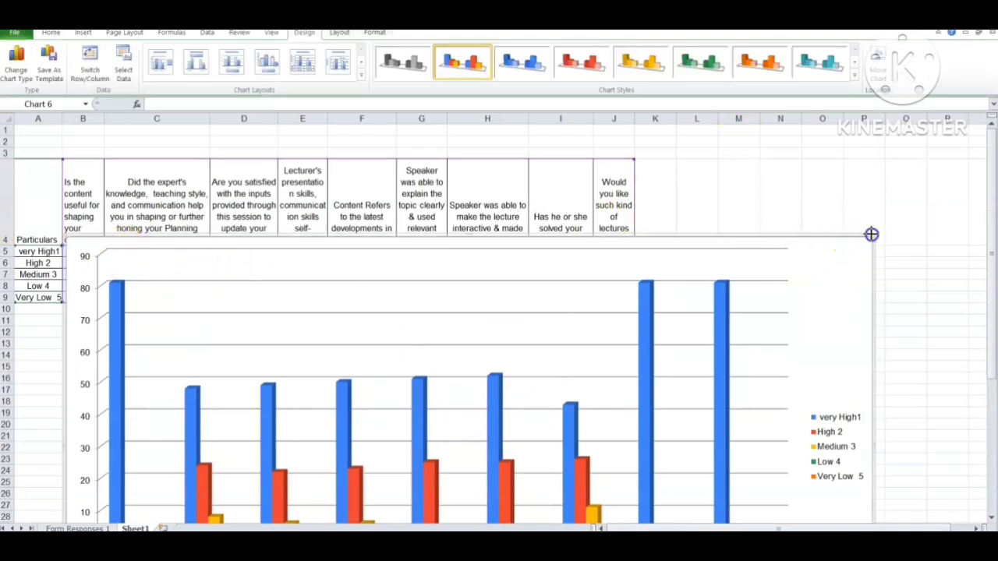
pyautogui.moveTo(871, 234); pyautogui.dragTo(494, 381)
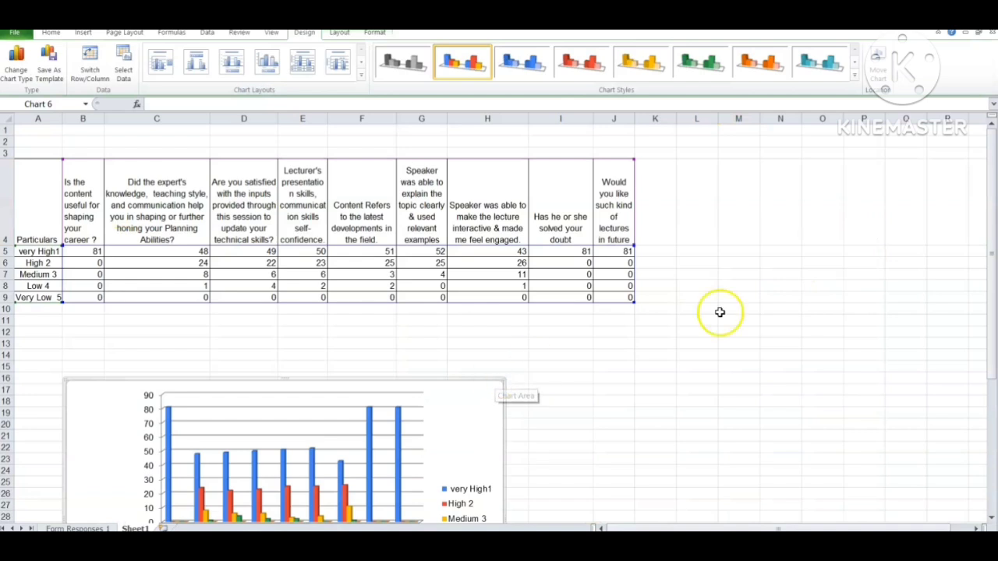
pyautogui.click(679, 366)
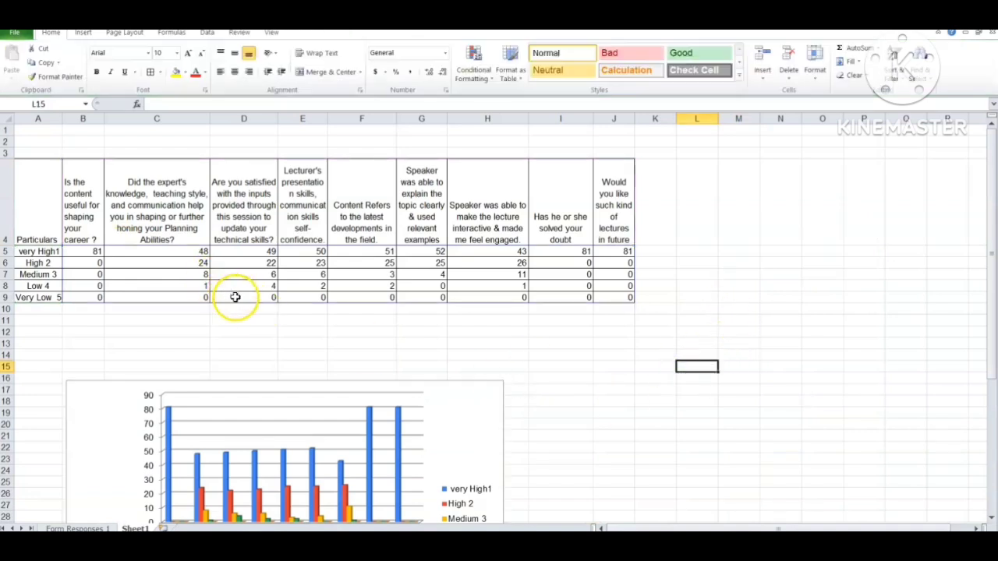